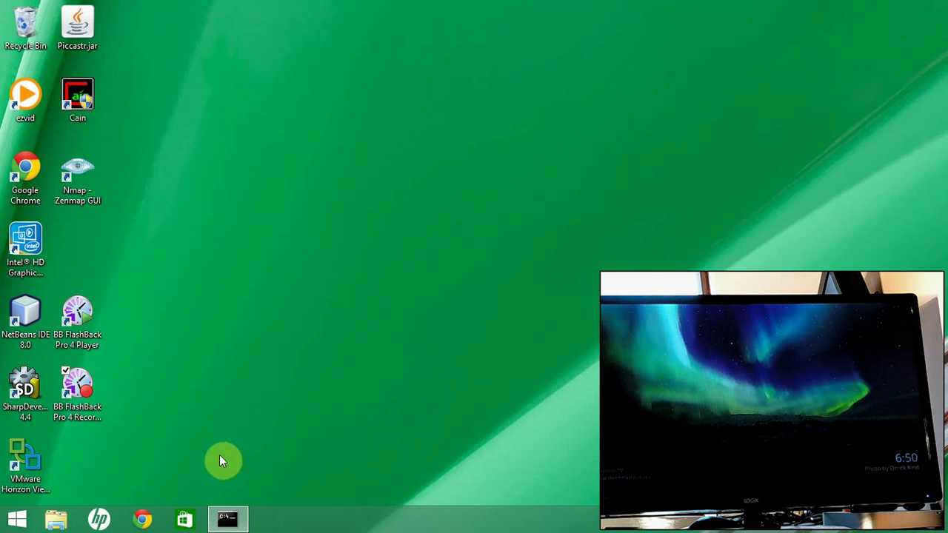
# Launch Google Chrome from the taskbar.
pyautogui.click(142, 519)
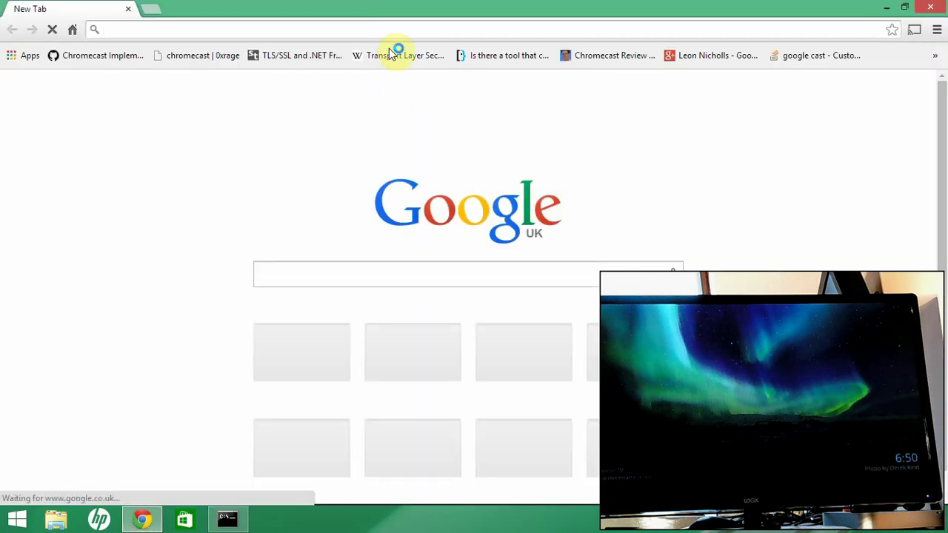
pyautogui.write('www.chris')
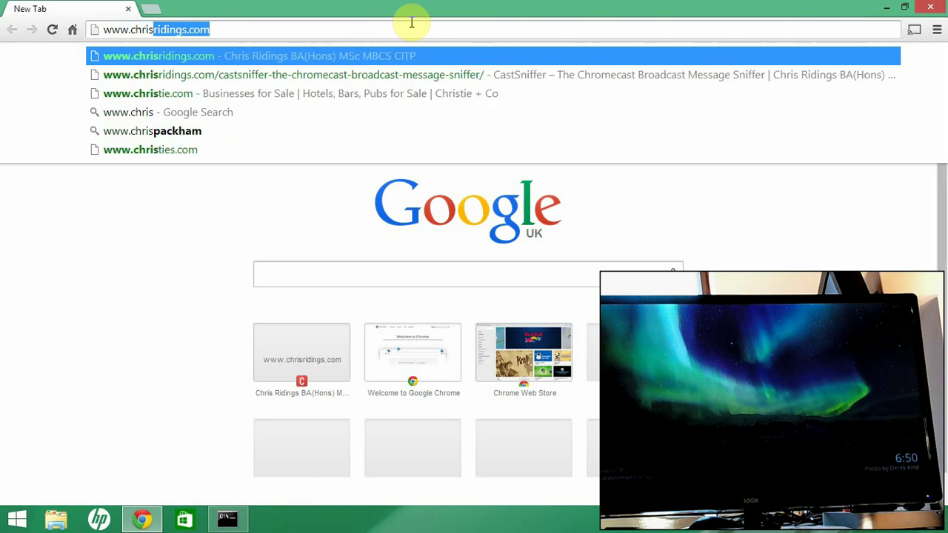
pyautogui.write('ridings.com')
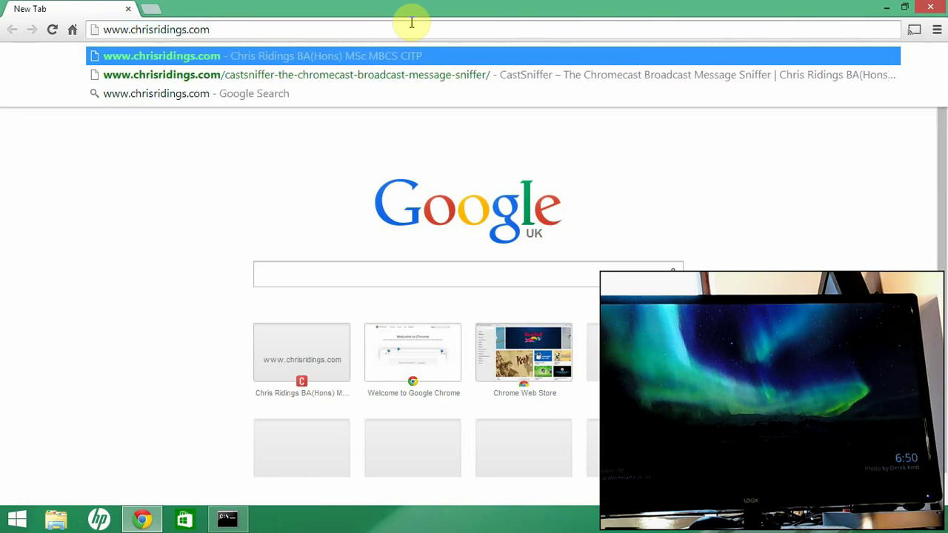
pyautogui.press('Return')
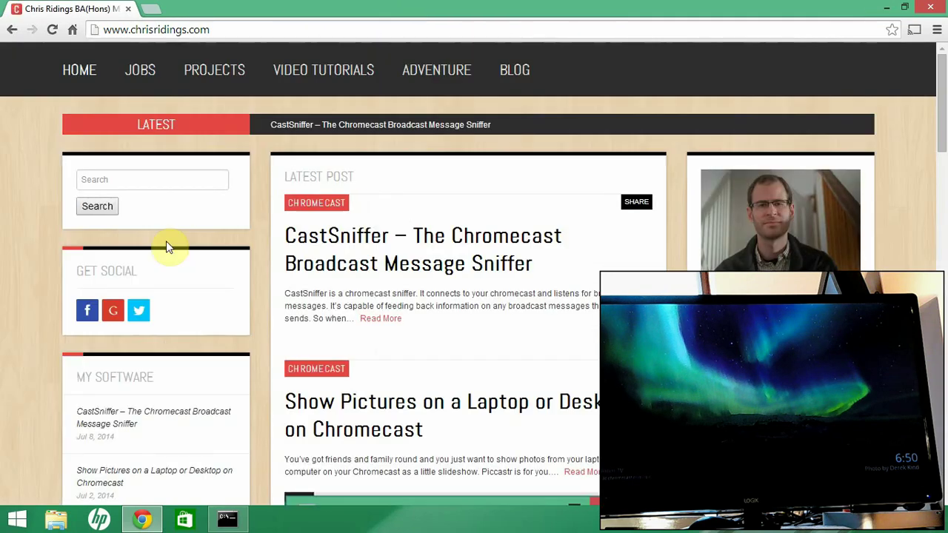
pyautogui.click(154, 425)
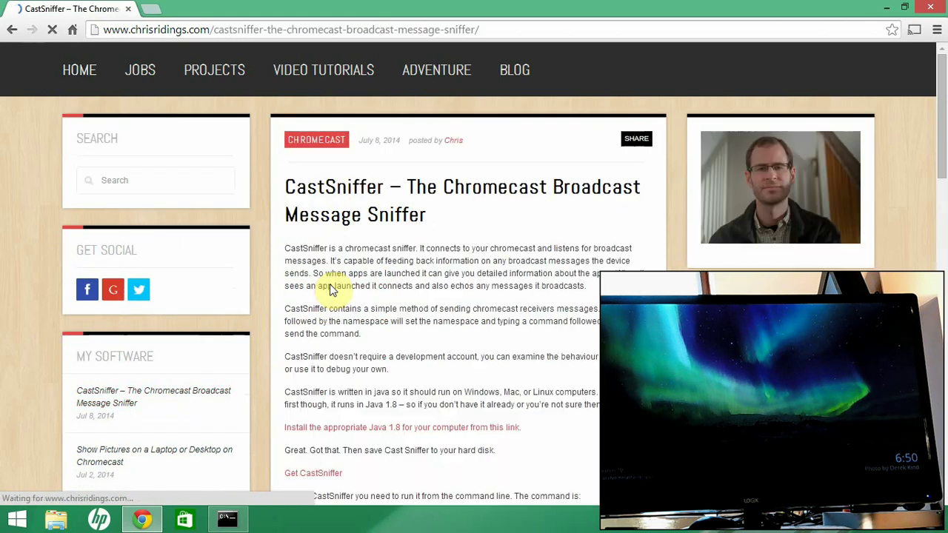
pyautogui.moveTo(944, 68); pyautogui.dragTo(944, 86)
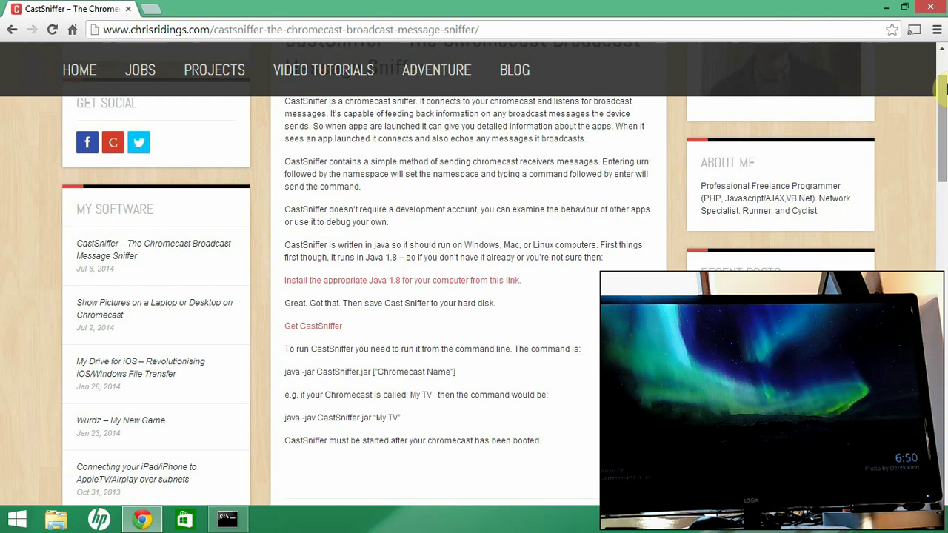
pyautogui.click(335, 287)
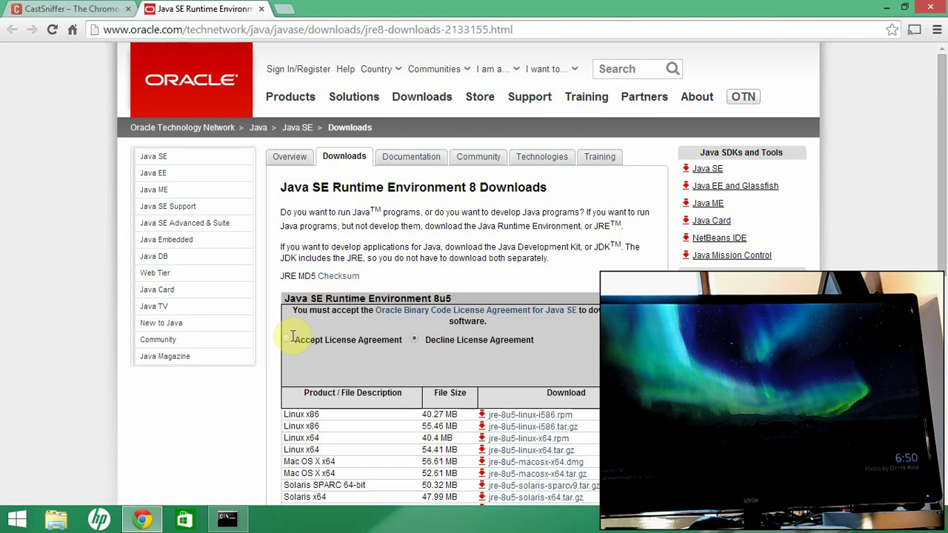
# Accept the Java SE 8 licence agreement, review the download list, then close the Oracle tab.
pyautogui.click(287, 341)
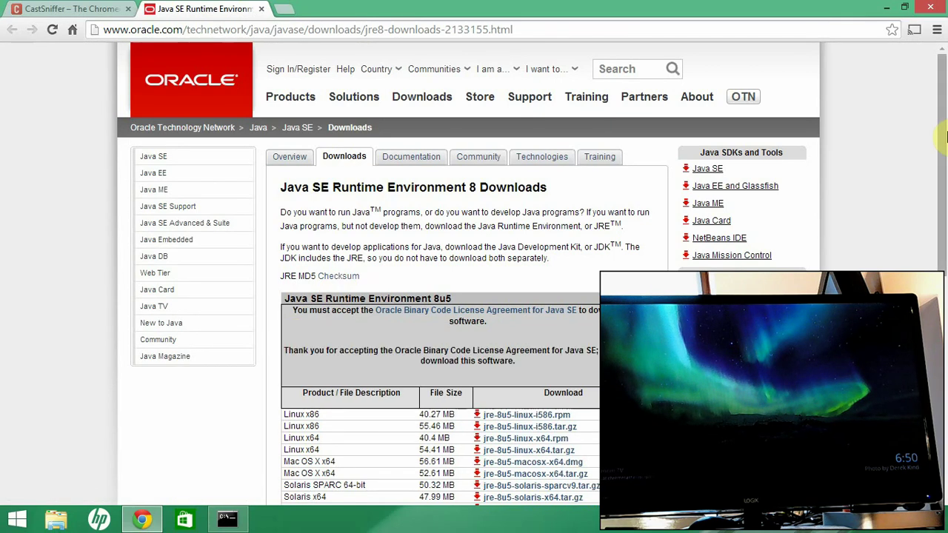
pyautogui.moveTo(944, 133); pyautogui.dragTo(944, 248)
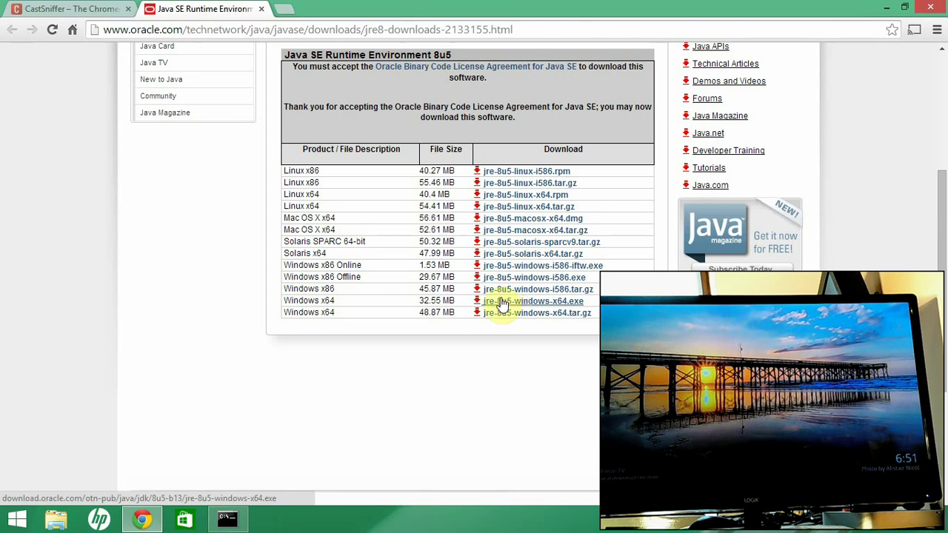
pyautogui.click(262, 10)
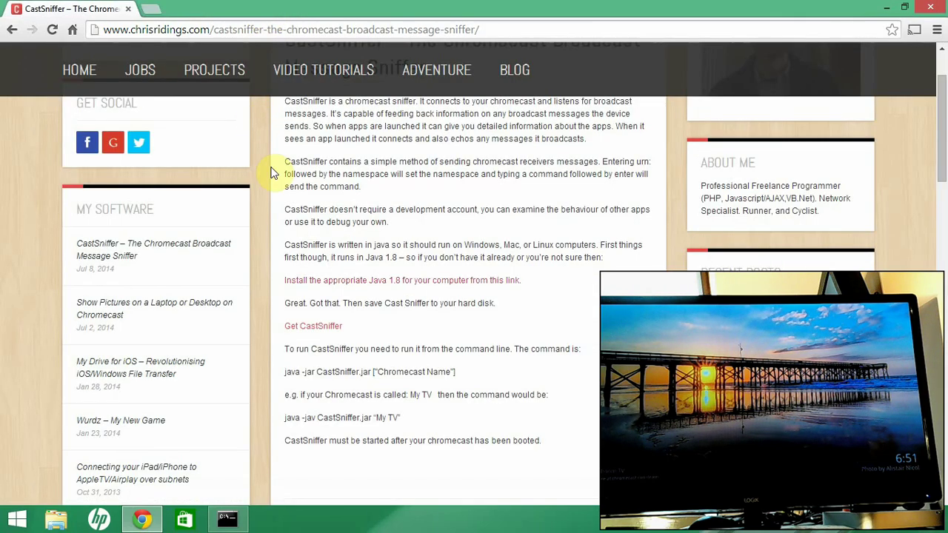
# Save the 'Get CastSniffer' link as CastSniffer.jar on the Desktop, then minimise Chrome.
pyautogui.rightClick(311, 332)
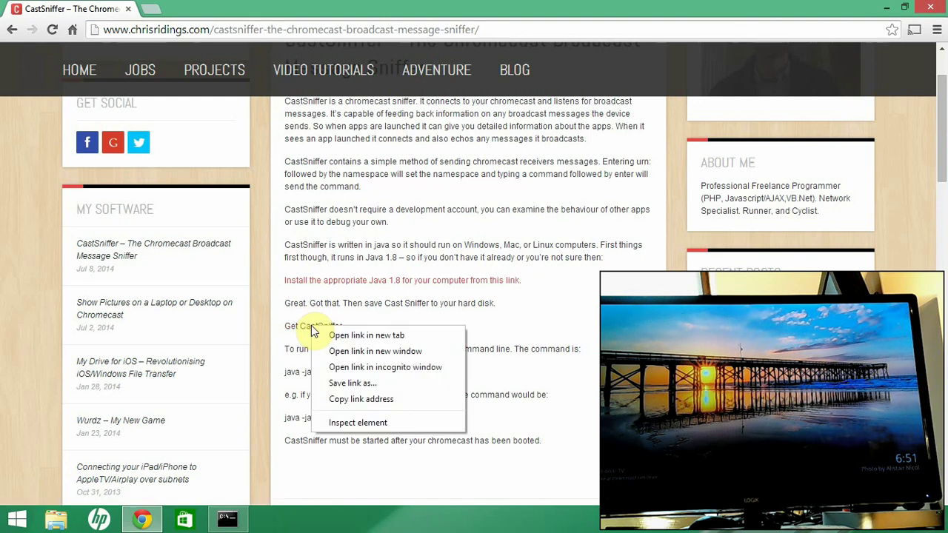
pyautogui.click(338, 384)
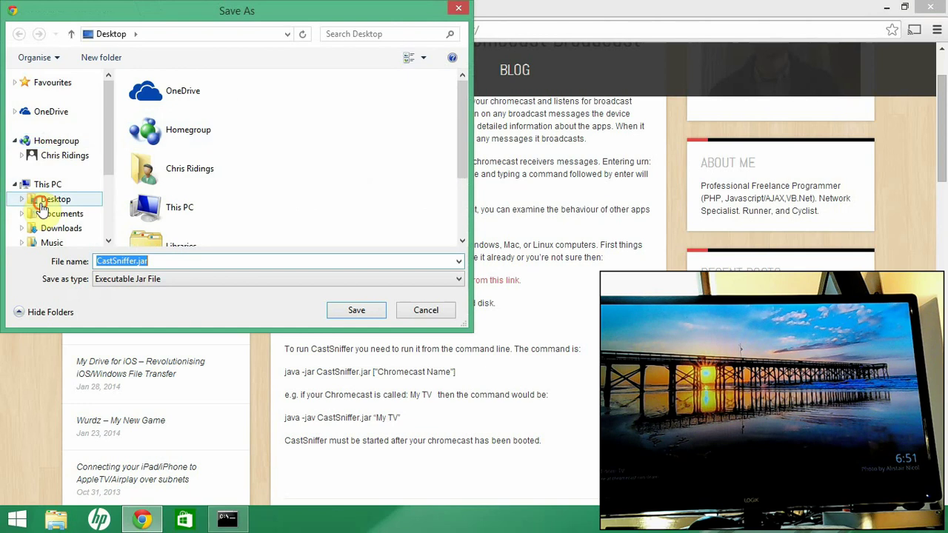
pyautogui.click(44, 200)
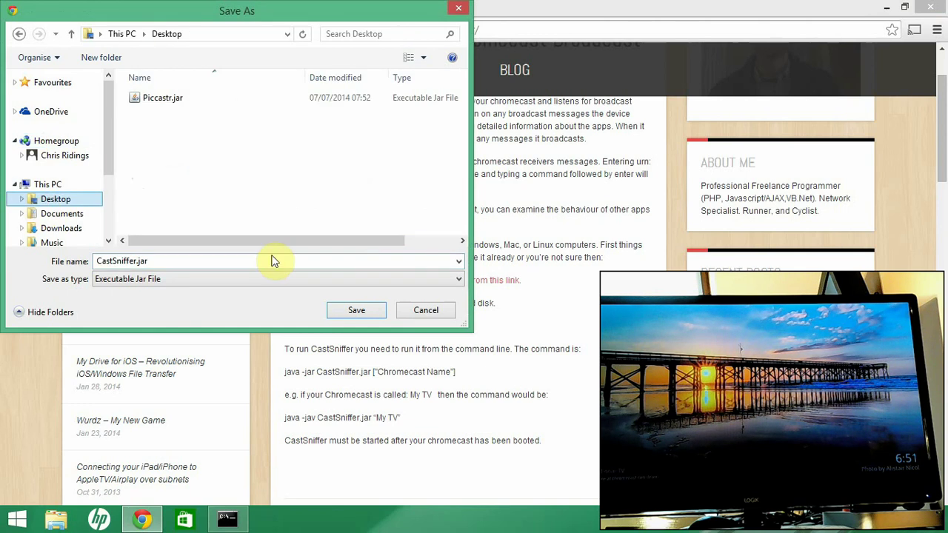
pyautogui.click(356, 311)
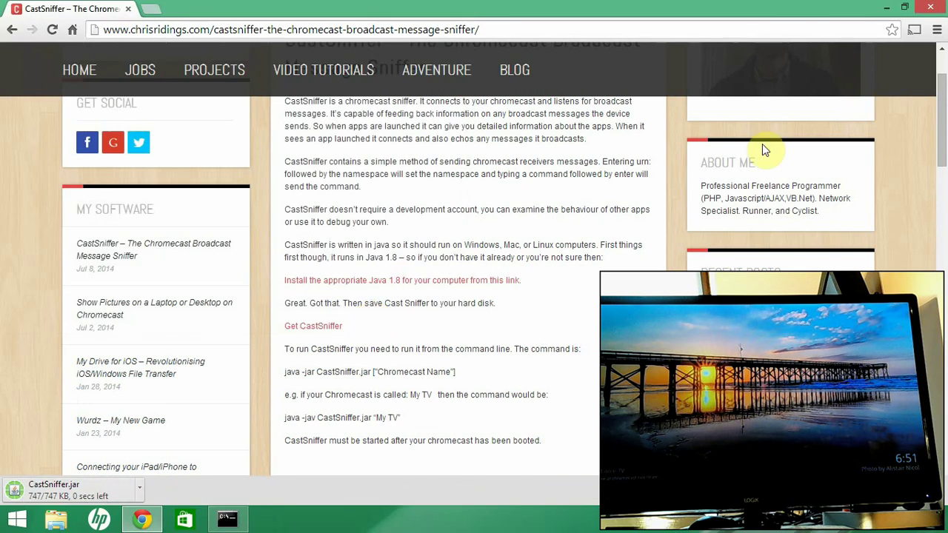
pyautogui.click(884, 6)
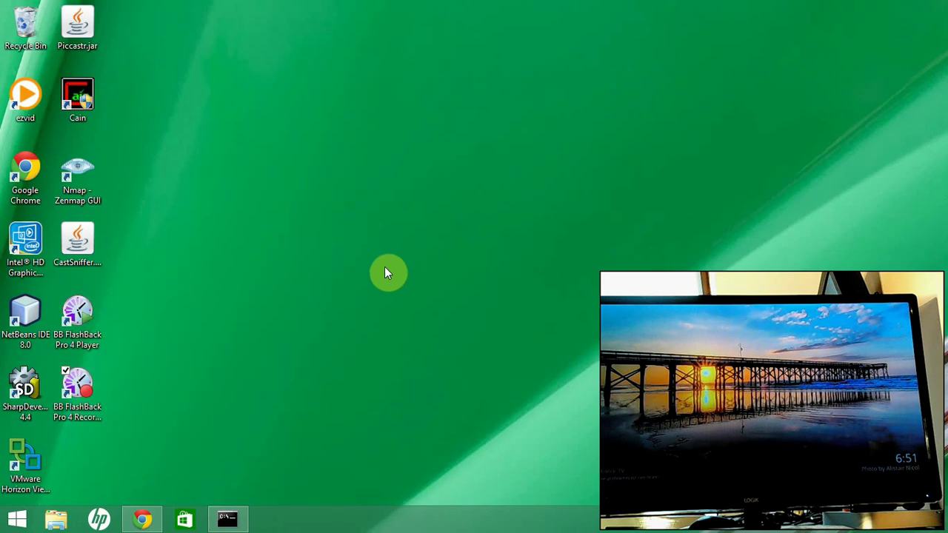
# In a new Command Prompt, run java -jar CastSniffer.jar "Bedroom TV".
pyautogui.click(228, 518)
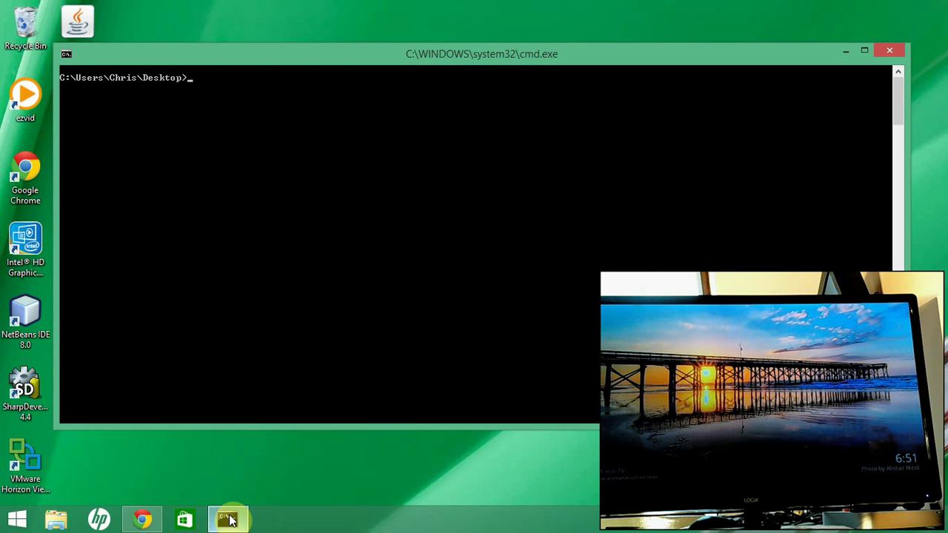
pyautogui.write('java -jar CastSniffer.jar')
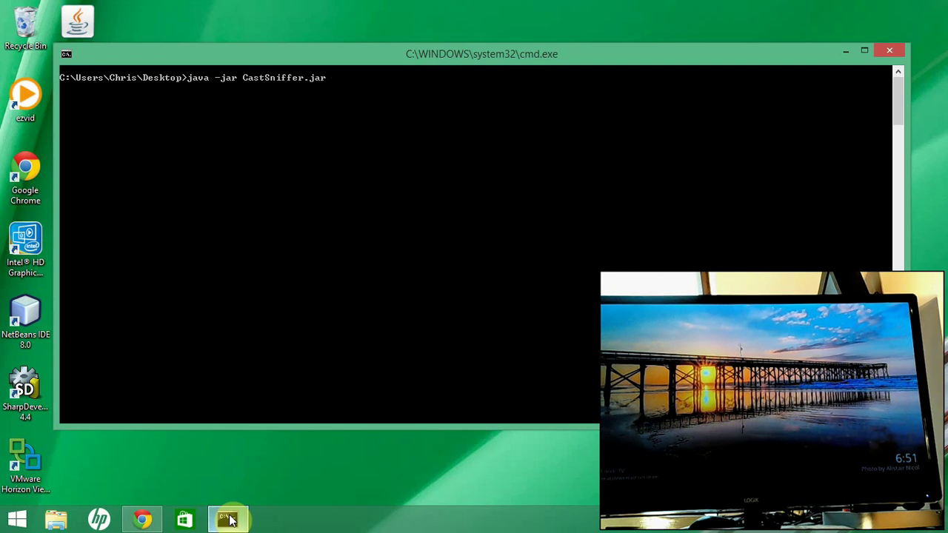
pyautogui.write(' "Bedroom')
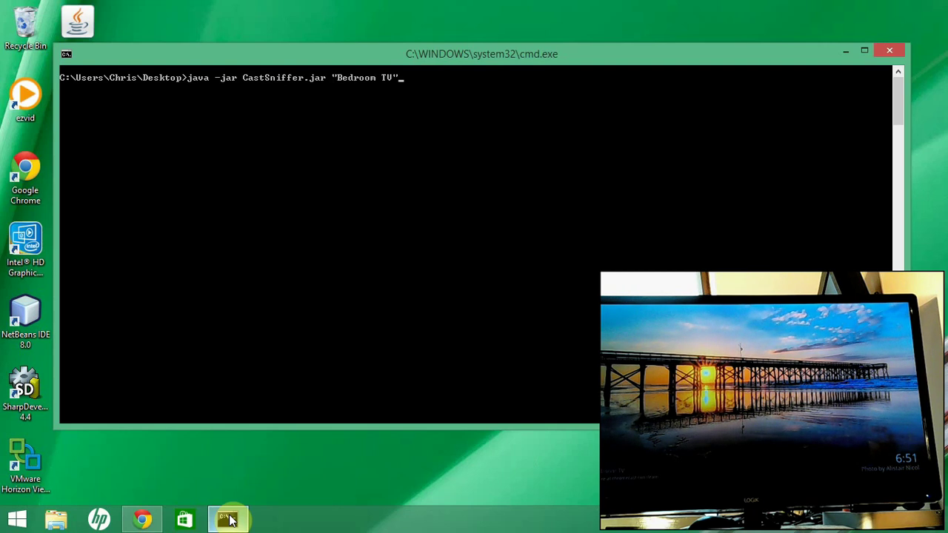
pyautogui.write(' TV"')
pyautogui.press('Return')
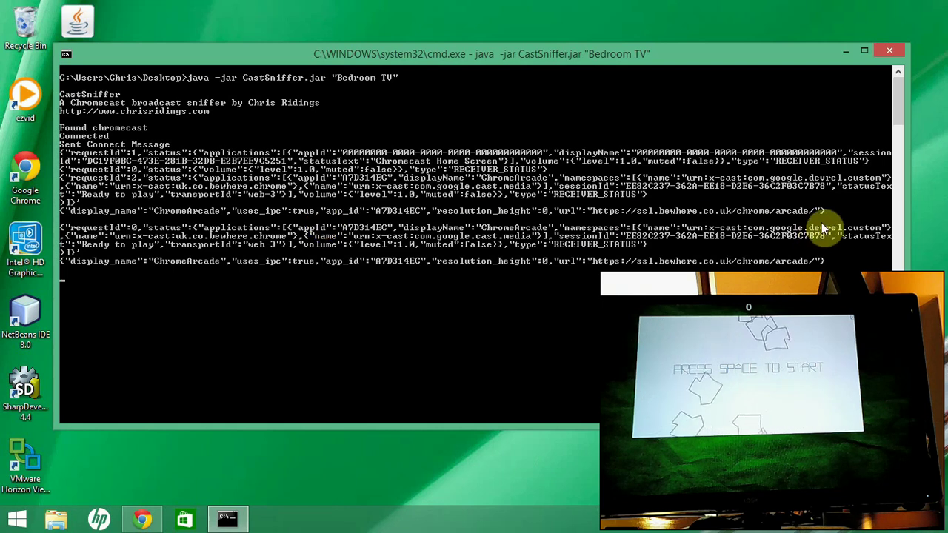
pyautogui.click(66, 54)
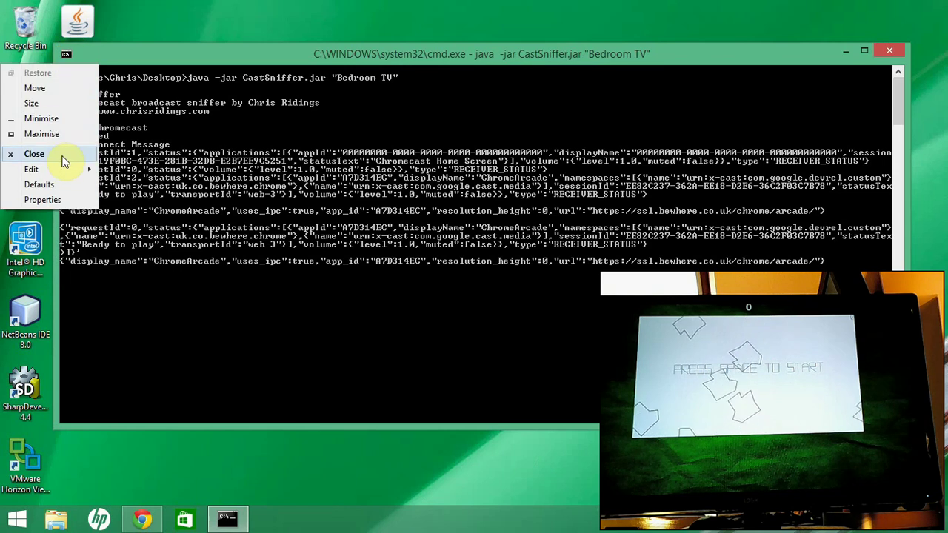
pyautogui.moveTo(63, 170)
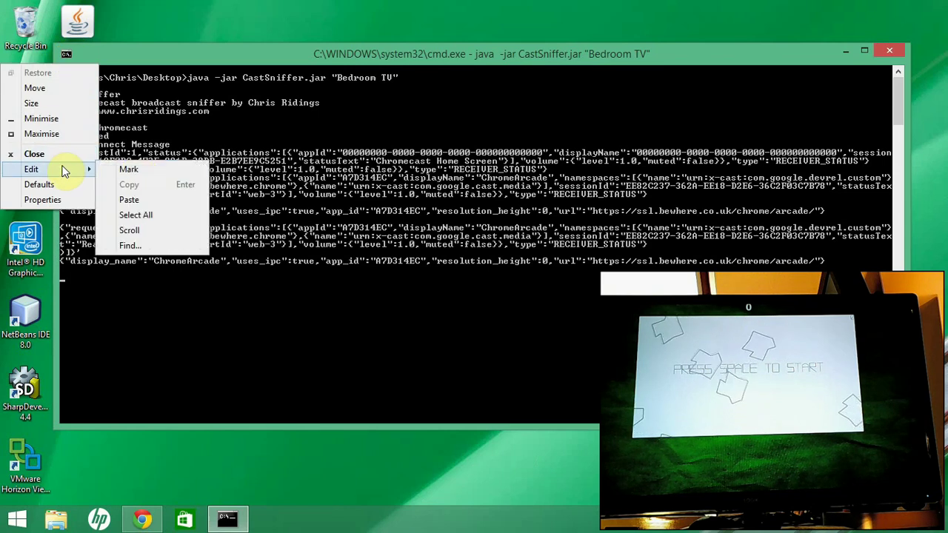
pyautogui.click(145, 166)
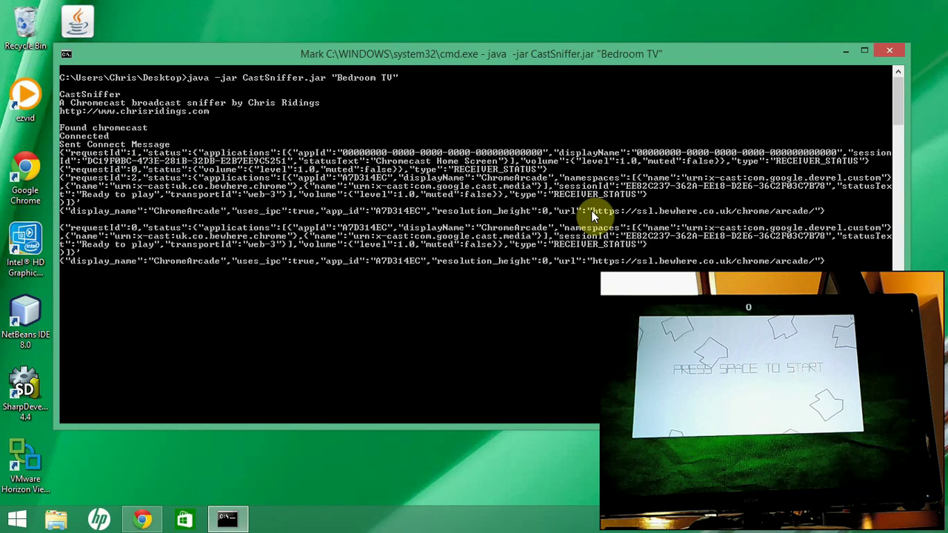
pyautogui.moveTo(592, 210); pyautogui.dragTo(813, 216)
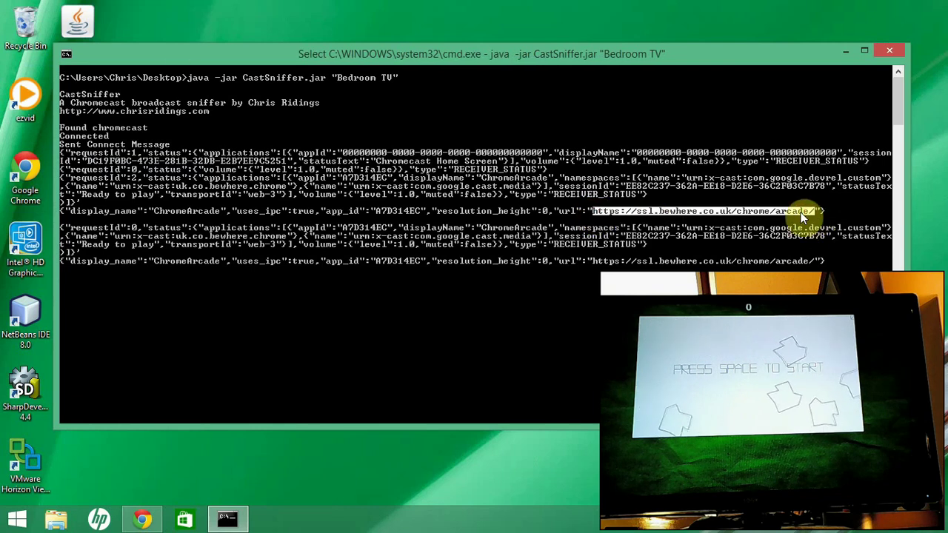
pyautogui.click(66, 53)
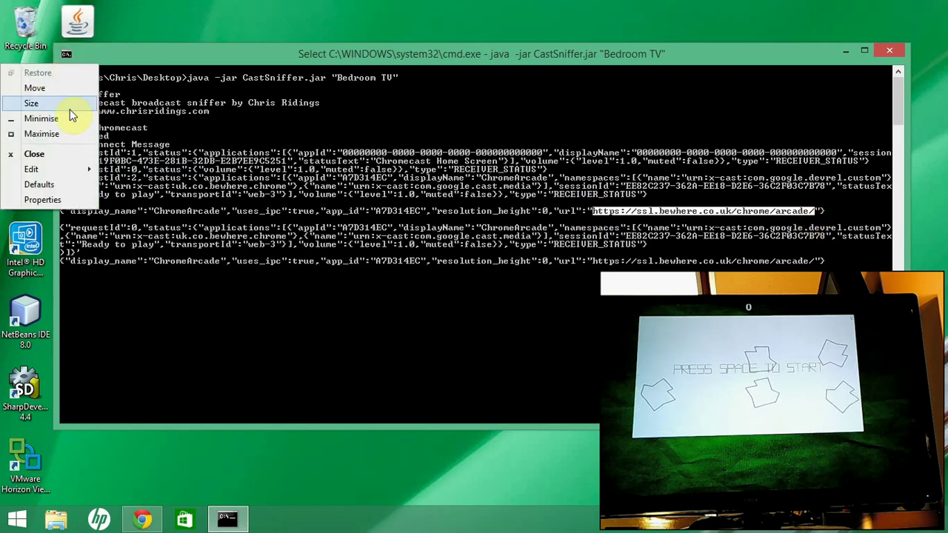
pyautogui.moveTo(65, 172)
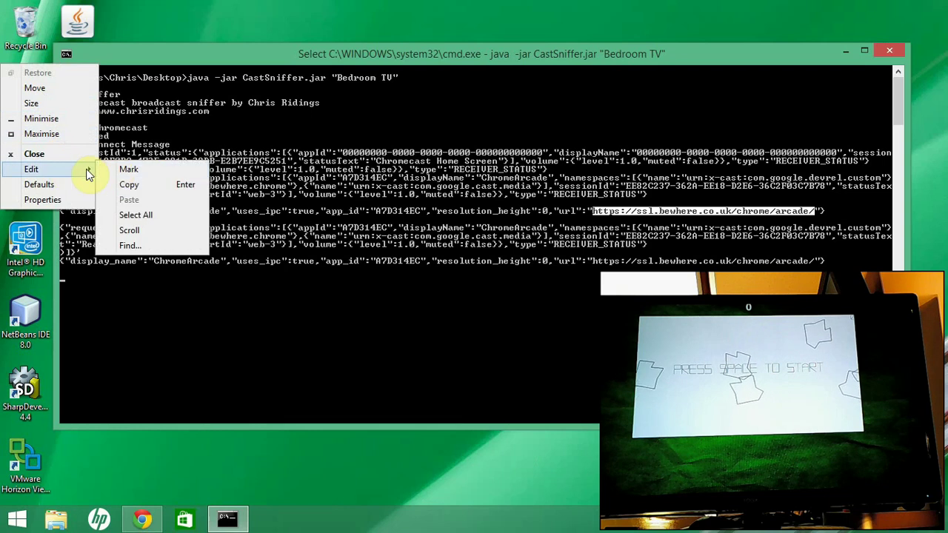
pyautogui.click(127, 184)
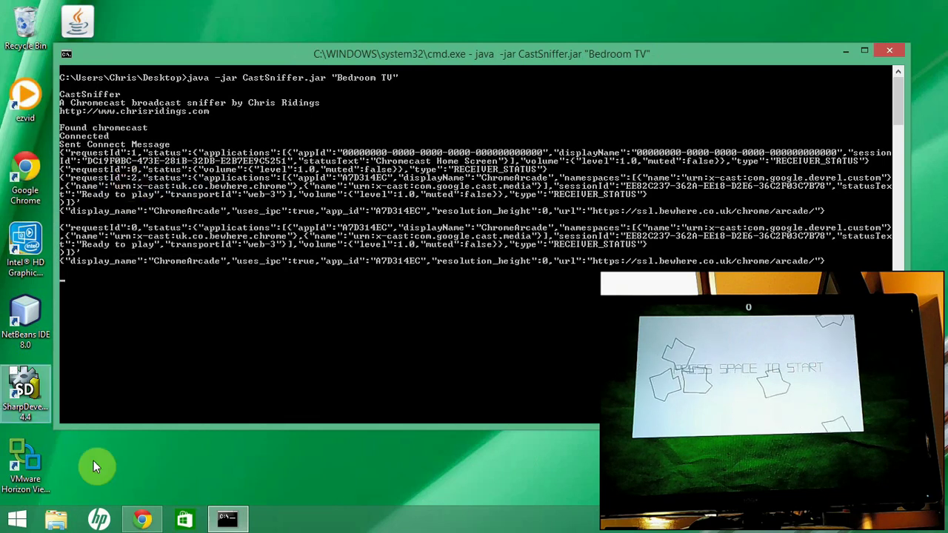
# Load the copied ChromeArcade receiver URL in a new Chrome tab.
pyautogui.click(138, 518)
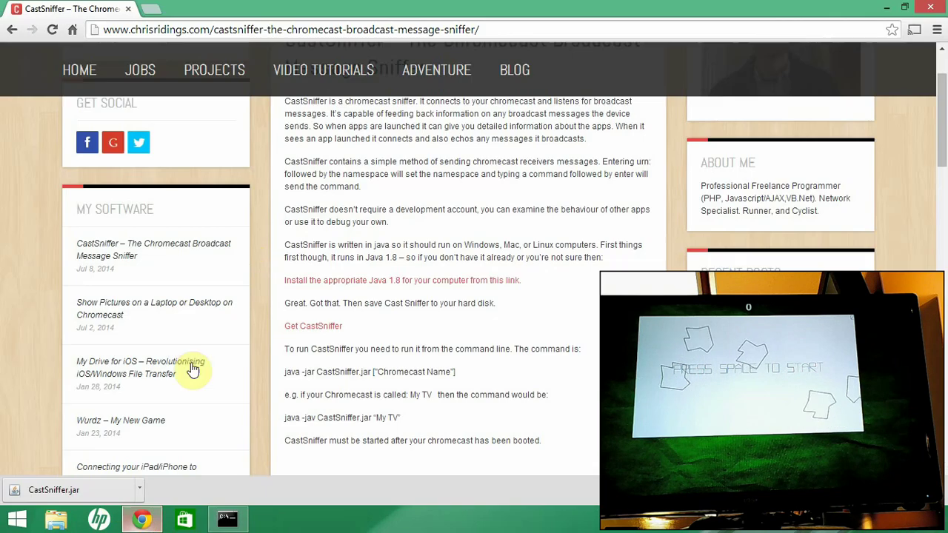
pyautogui.click(157, 9)
pyautogui.hotkey('ctrl', 'v')
pyautogui.press('Return')
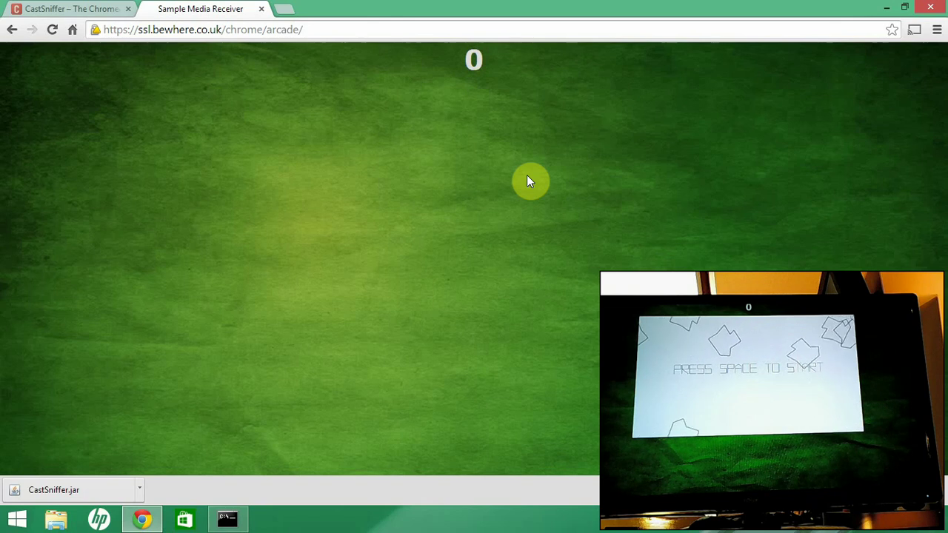
# View the page source and highlight urn:x-cast:com.google.devrel.custom on line 399.
pyautogui.hotkey('ctrl', 'u')
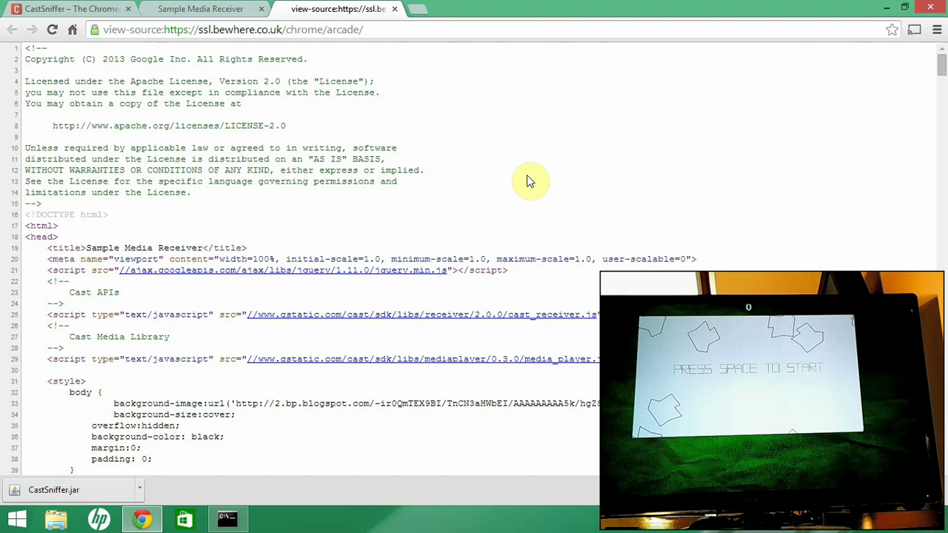
pyautogui.moveTo(942, 69); pyautogui.dragTo(945, 280)
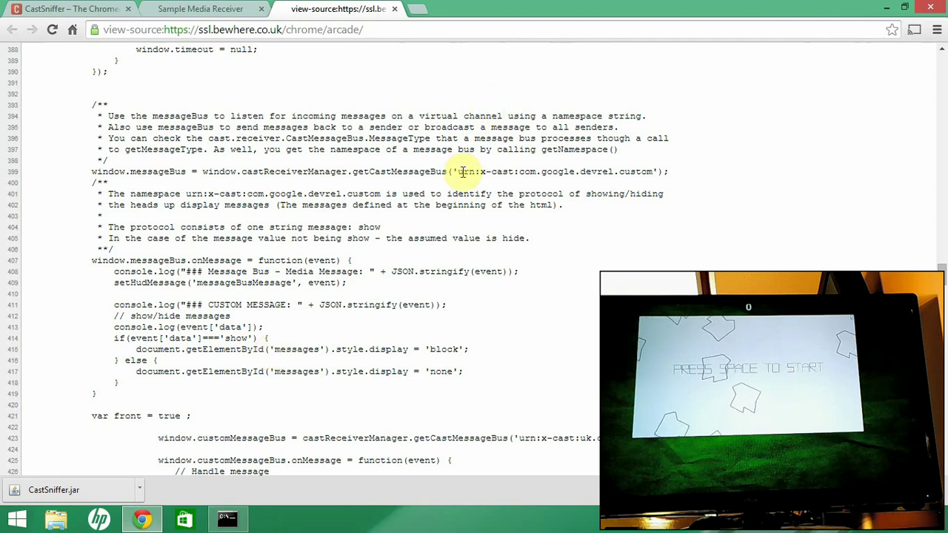
pyautogui.moveTo(456, 172); pyautogui.dragTo(654, 174)
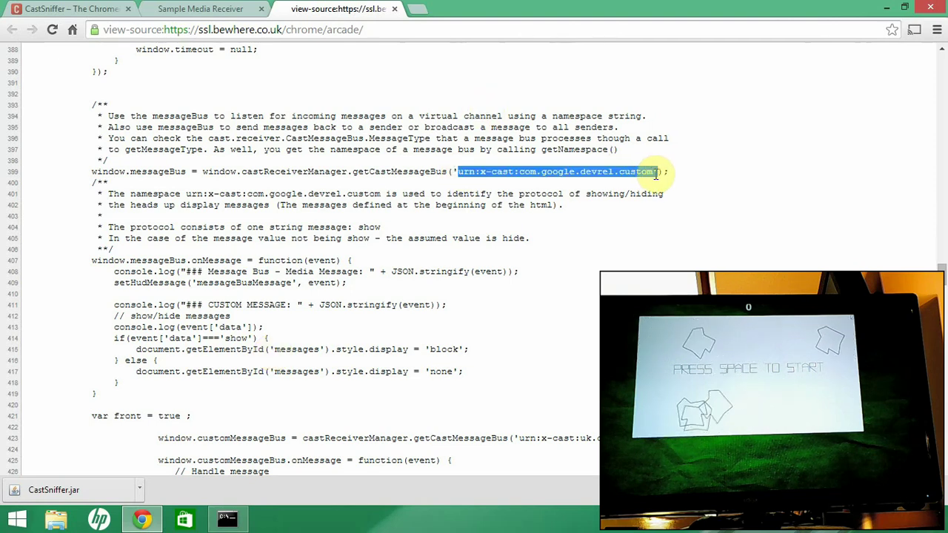